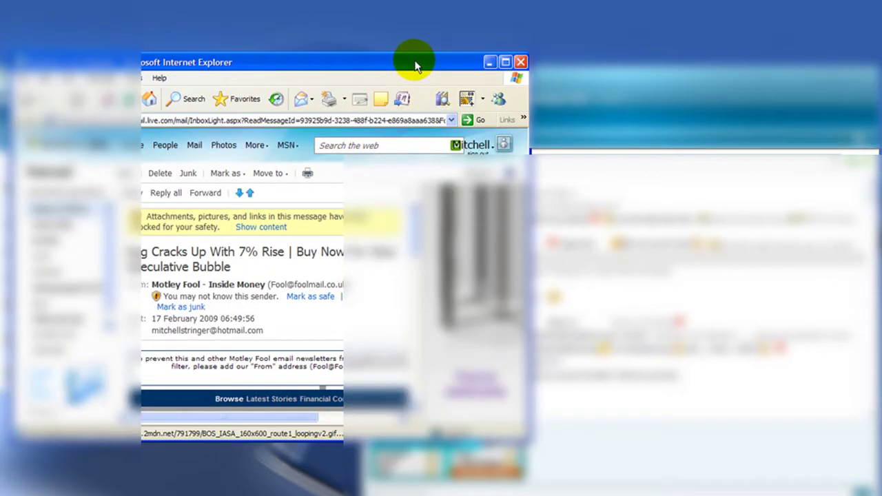
pyautogui.doubleClick(416, 65)
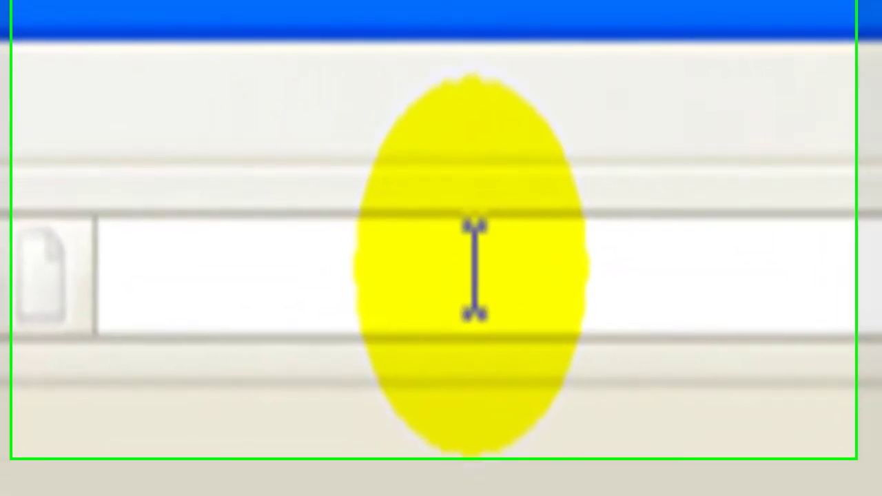
# Step: Open the Stringer Systems forum at talk.stringersystems.co.uk in Firefox
pyautogui.click(474, 269)
pyautogui.write('Talk.stringersyste')
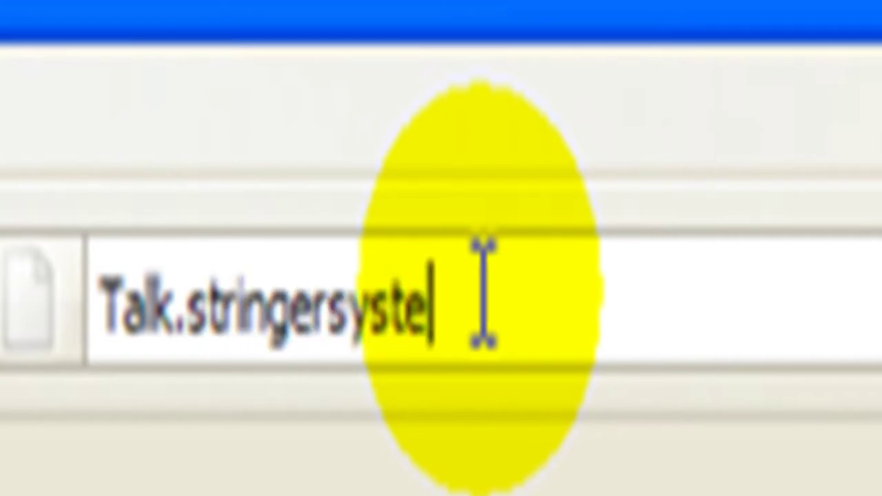
pyautogui.write('.co.uk')
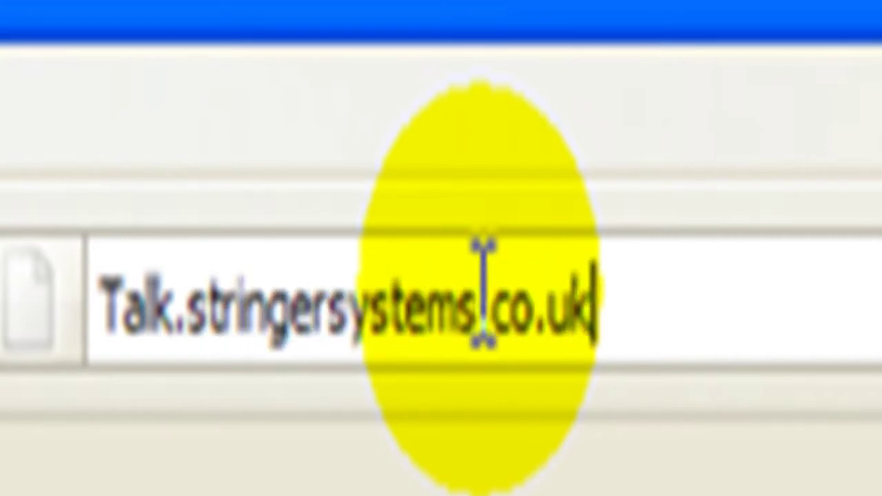
pyautogui.press('Return')
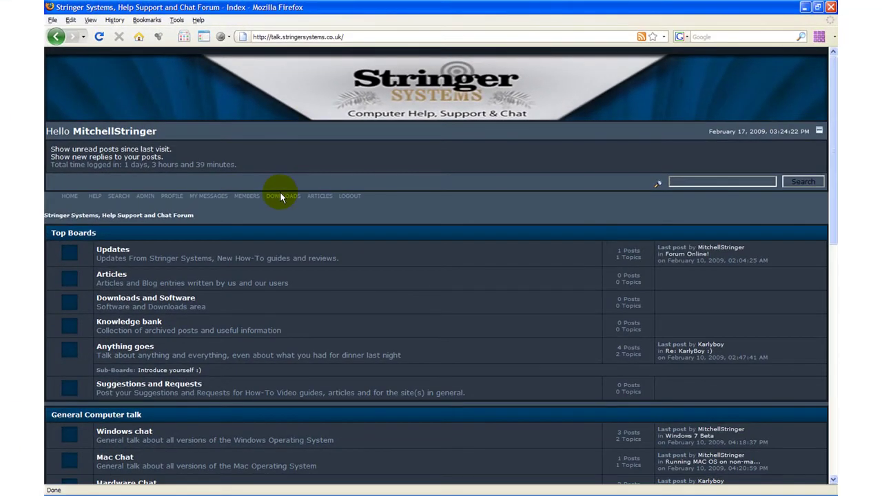
# Step: Go to the forum's MsgPlusLive download page and save the installer MsgPlusLive-480.exe
pyautogui.click(281, 197)
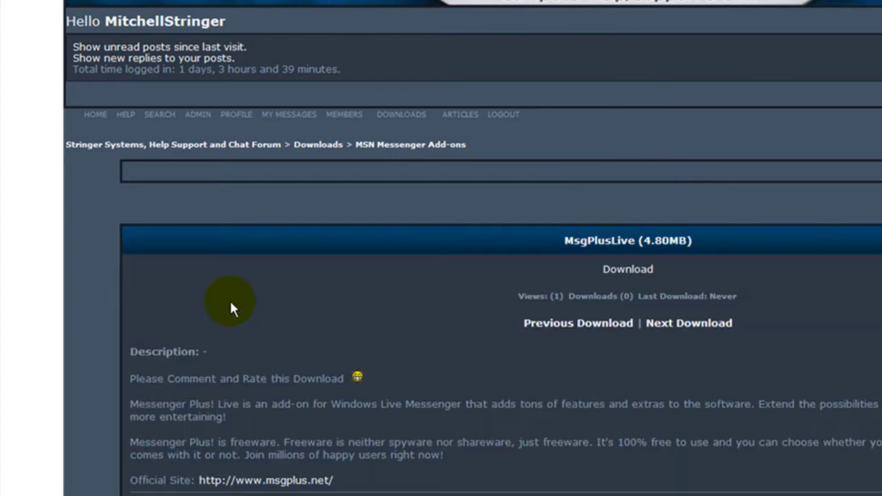
pyautogui.click(616, 272)
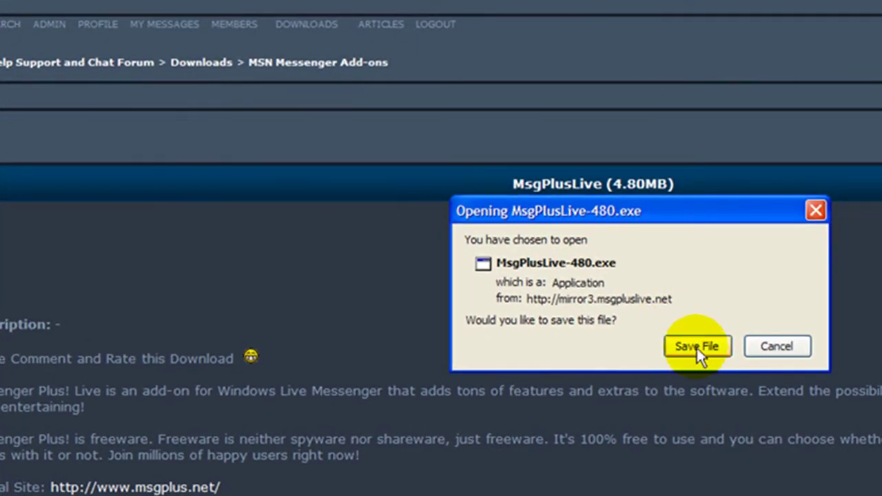
pyautogui.click(697, 347)
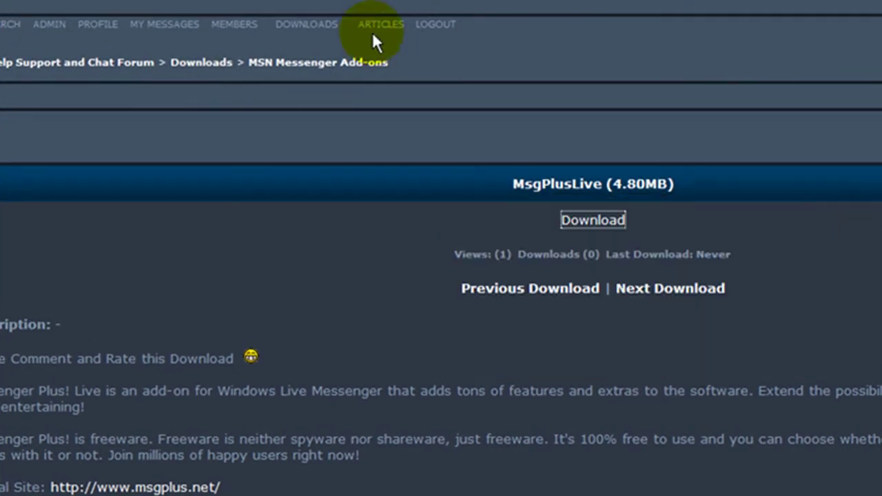
# Step: Open StuffPlug in the MSN Messenger Add-ons downloads category and save its installer SP3.5.590.exe
pyautogui.click(332, 28)
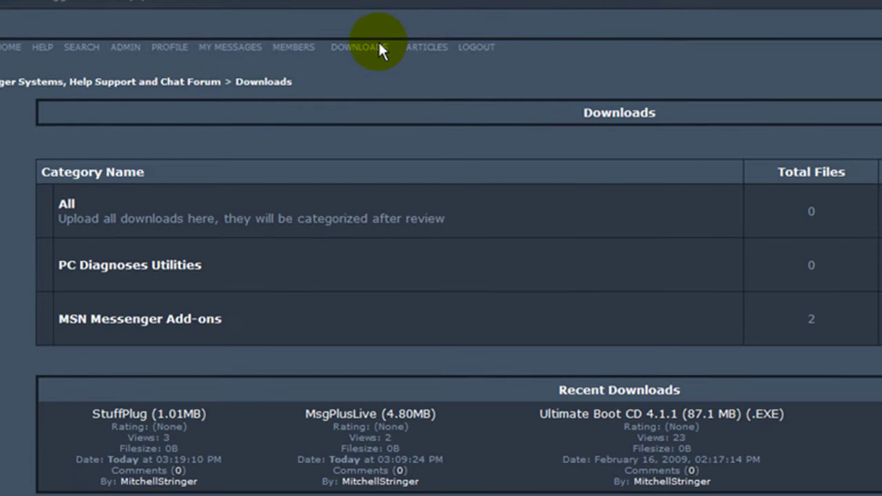
pyautogui.click(120, 317)
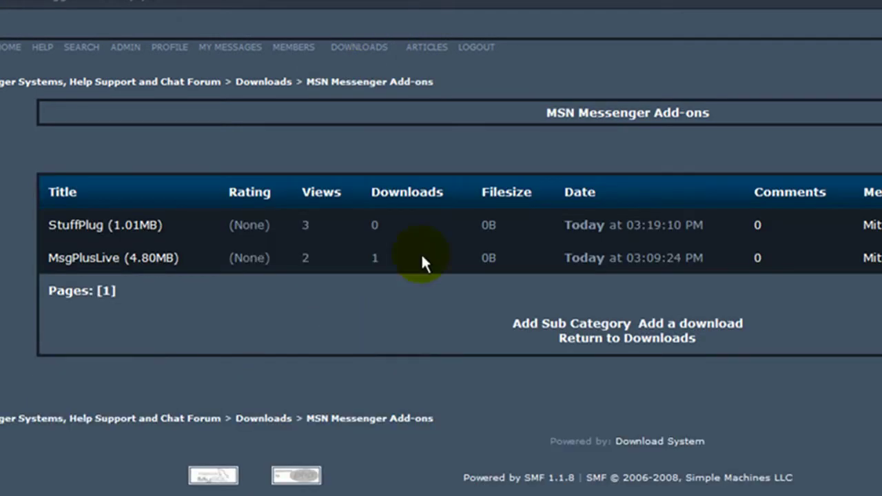
pyautogui.click(157, 225)
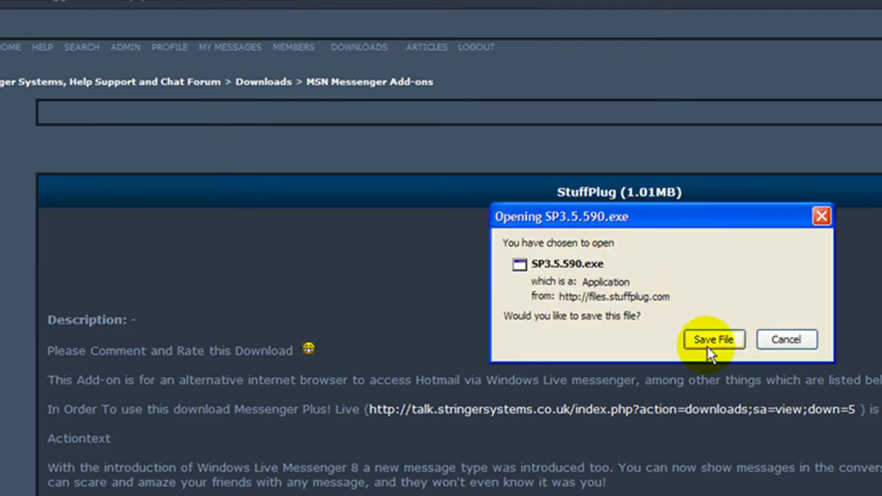
pyautogui.click(713, 339)
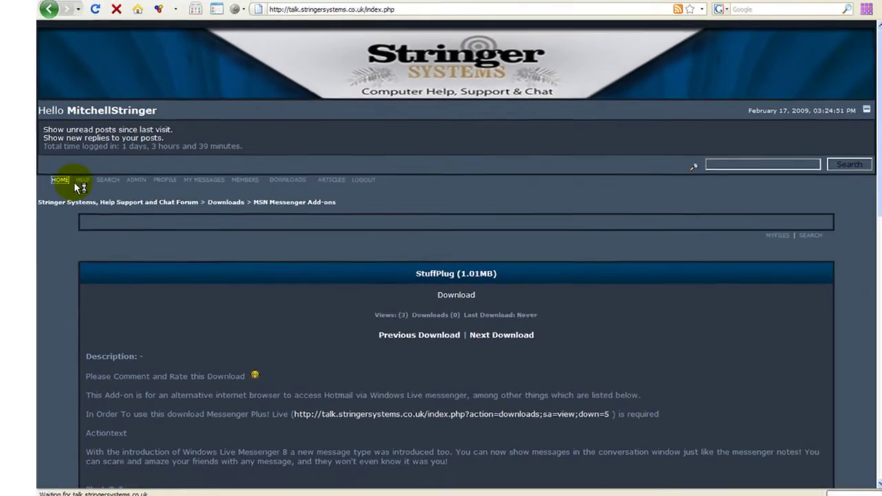
# Step: Return to the forum's home page and look through its list of discussion and help boards
pyautogui.click(172, 104)
pyautogui.scroll(-10, 418, 242)
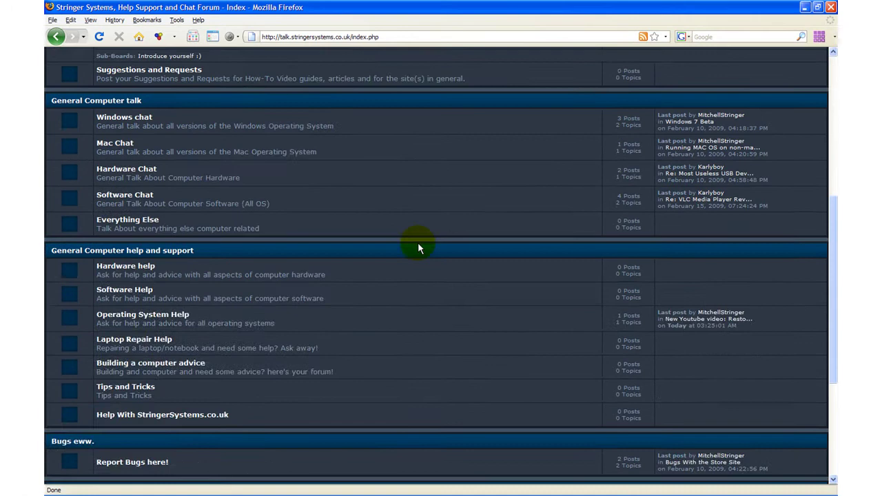
pyautogui.scroll(-3, 418, 248)
pyautogui.scroll(1, 418, 248)
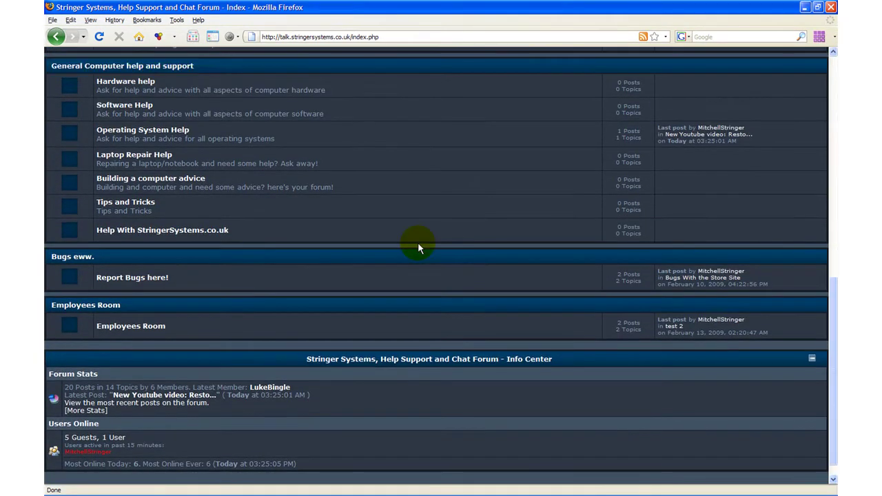
pyautogui.scroll(5, 418, 249)
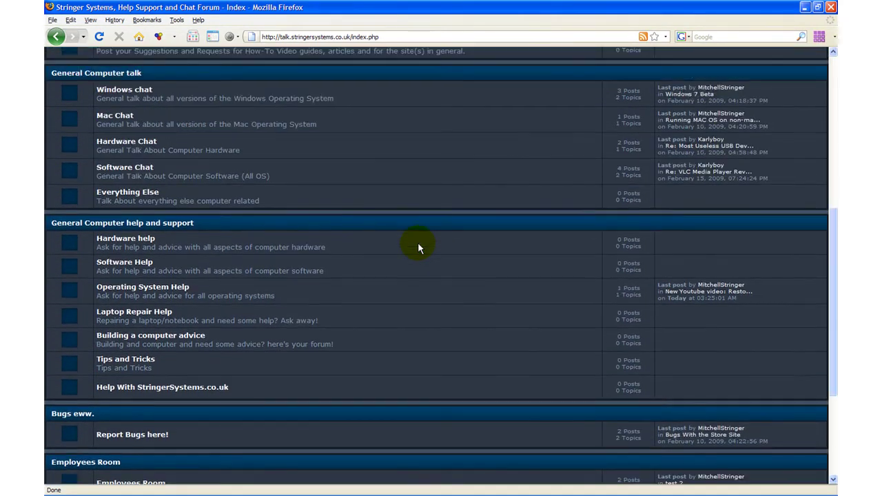
pyautogui.scroll(5, 417, 248)
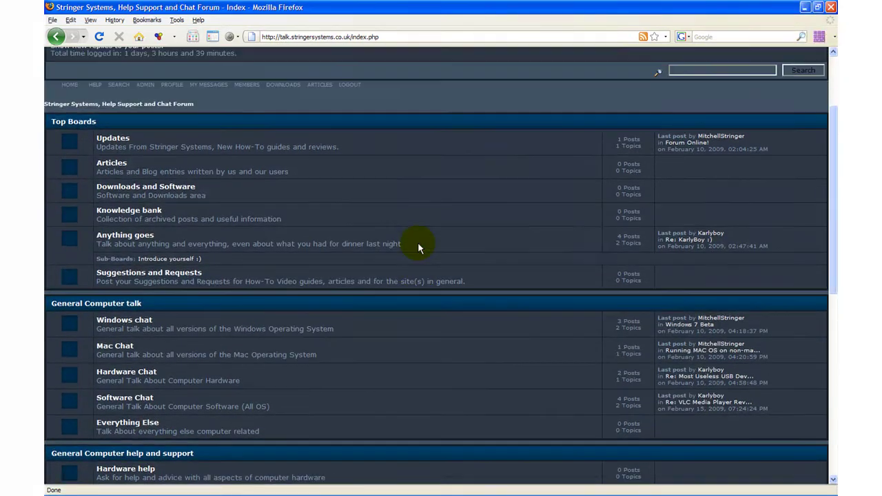
pyautogui.scroll(2, 417, 249)
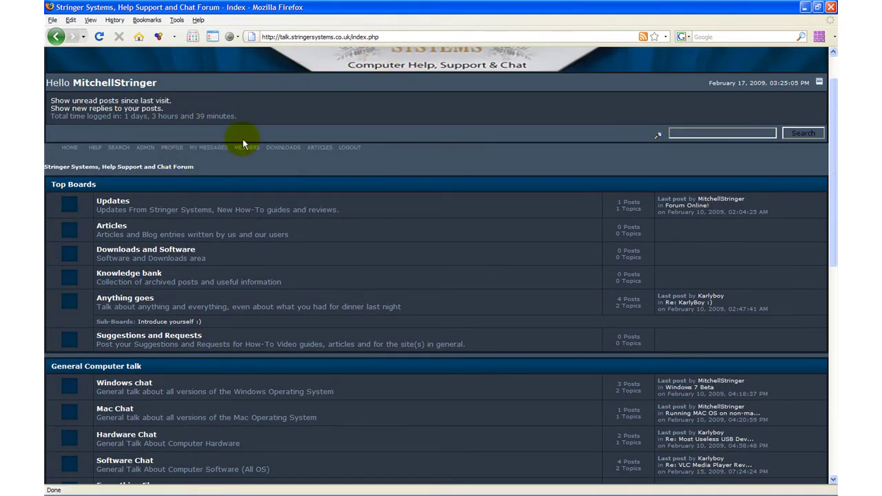
pyautogui.scroll(2, 243, 141)
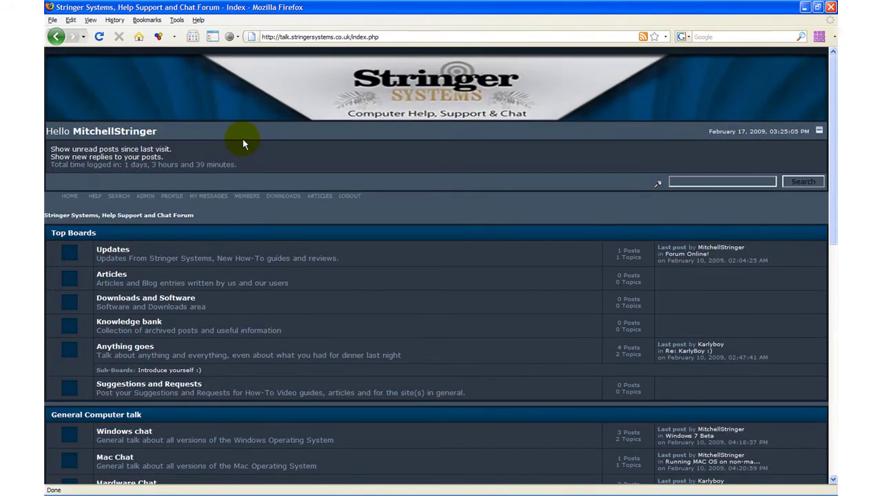
pyautogui.click(304, 37)
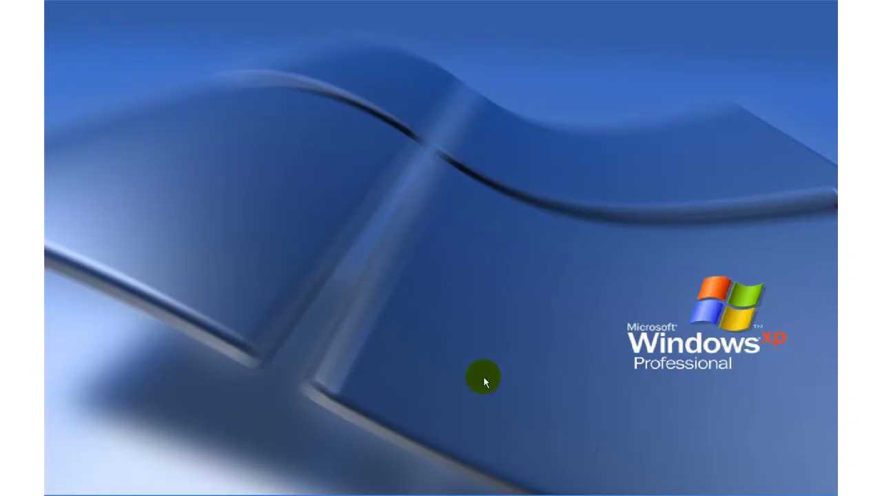
# Step: Open the folder with the saved installers and run MsgPlusLive-480.exe, allowing it past the security warning
pyautogui.moveTo(442, 491)
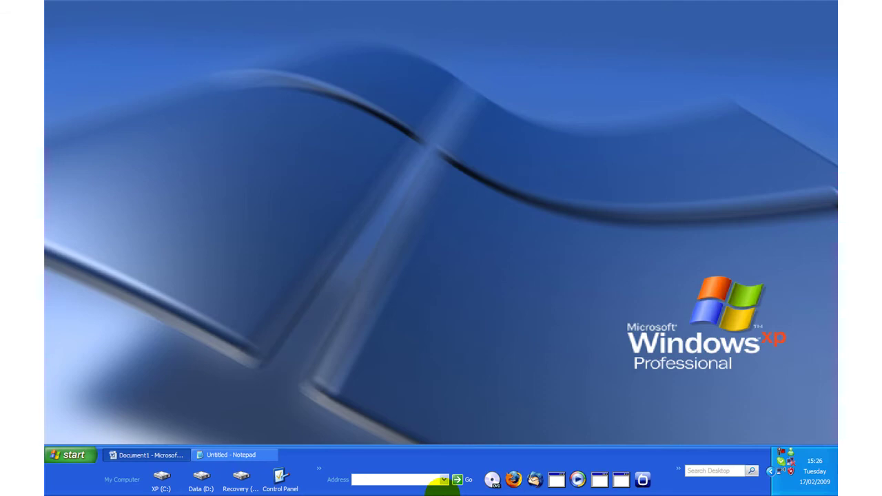
pyautogui.click(200, 483)
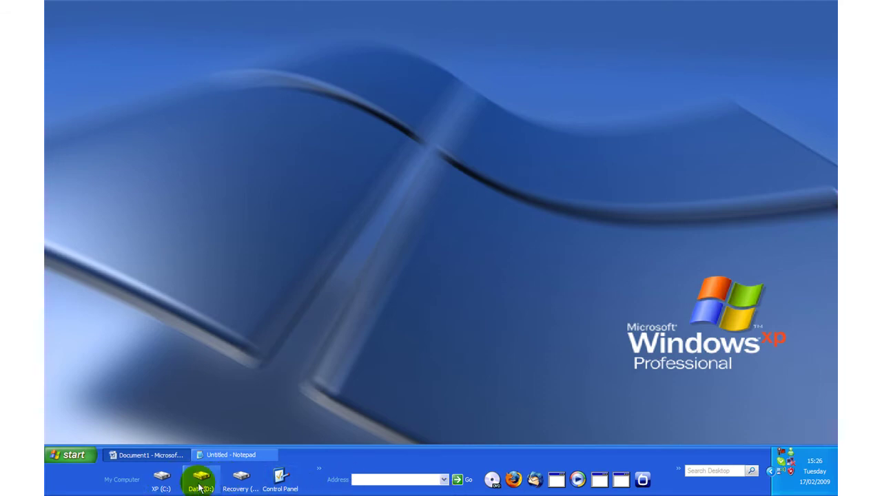
pyautogui.click(69, 455)
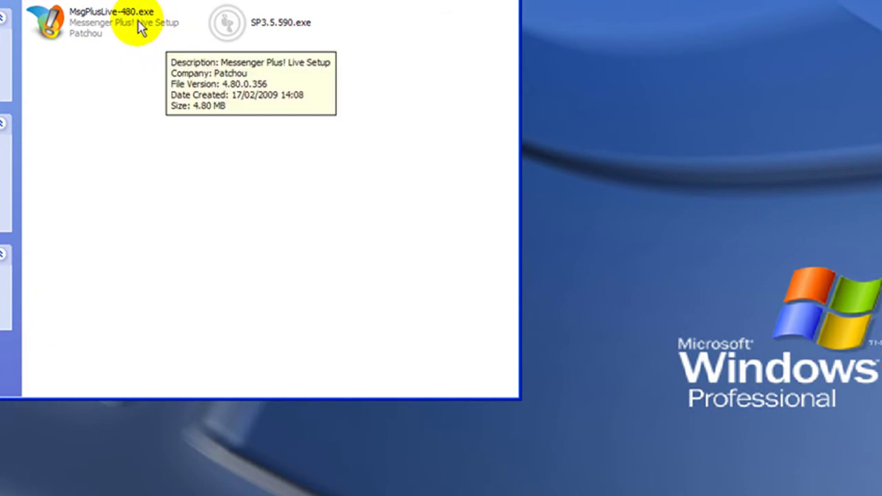
pyautogui.doubleClick(141, 28)
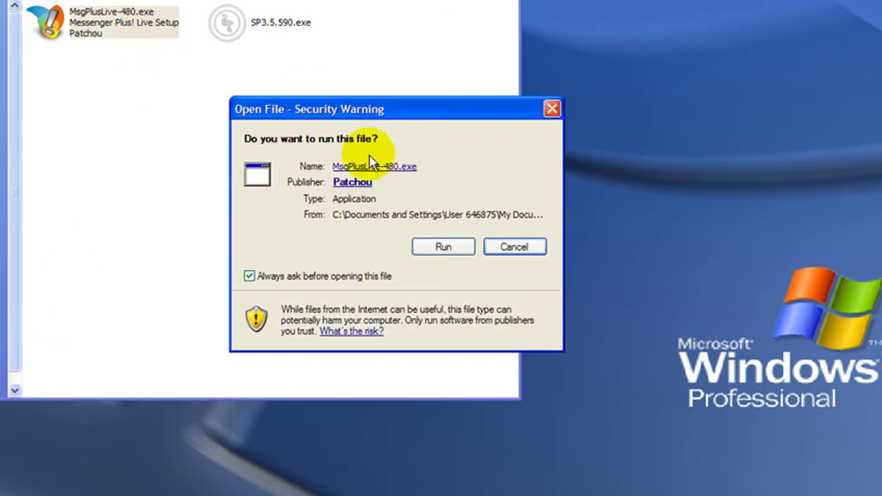
pyautogui.click(430, 249)
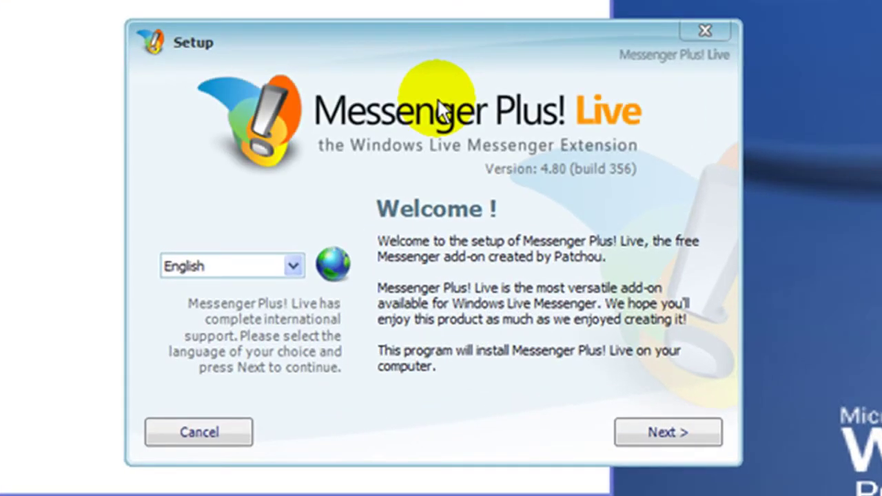
# Step: Keep English as the Messenger Plus! Live setup language and choose not to install the sponsor program
pyautogui.click(293, 267)
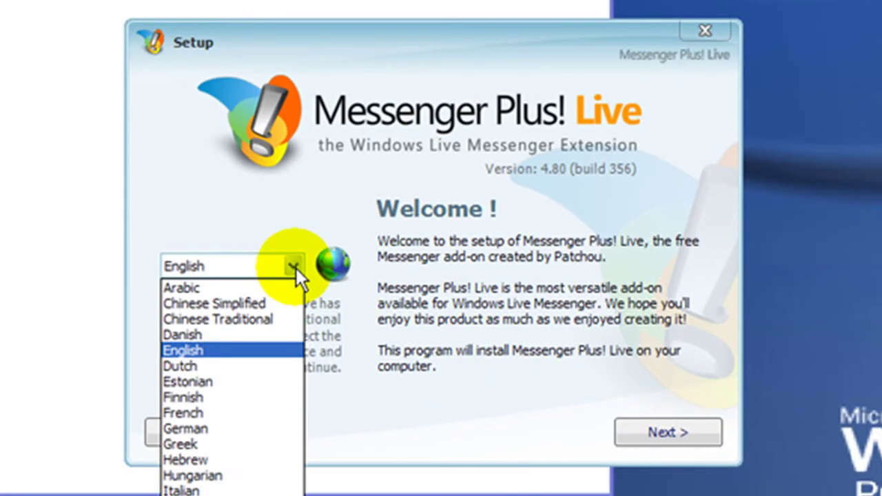
pyautogui.click(297, 268)
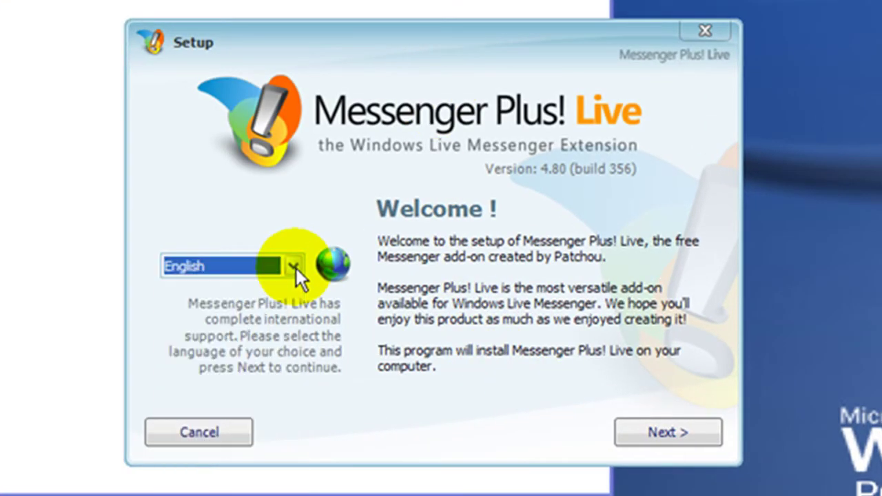
pyautogui.click(650, 437)
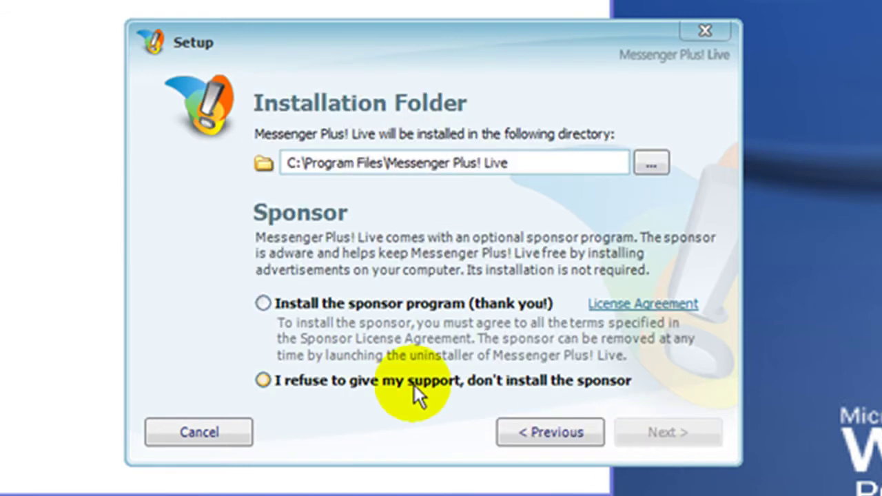
pyautogui.click(367, 380)
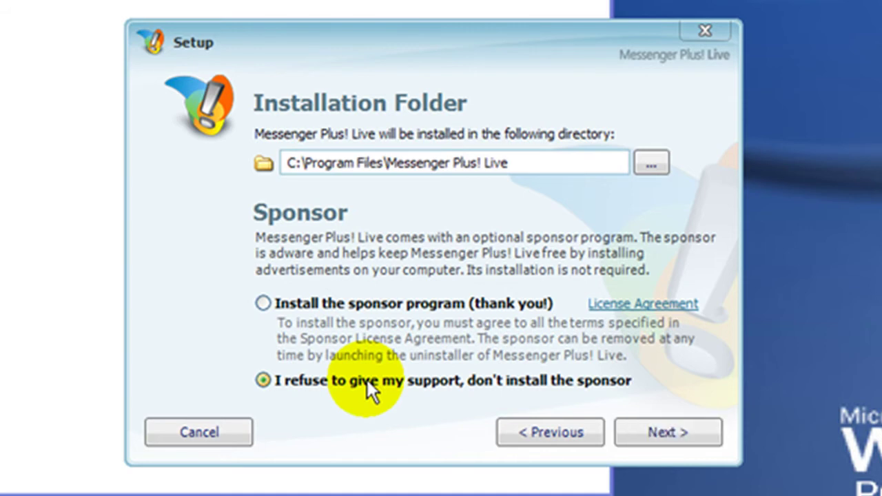
pyautogui.click(672, 433)
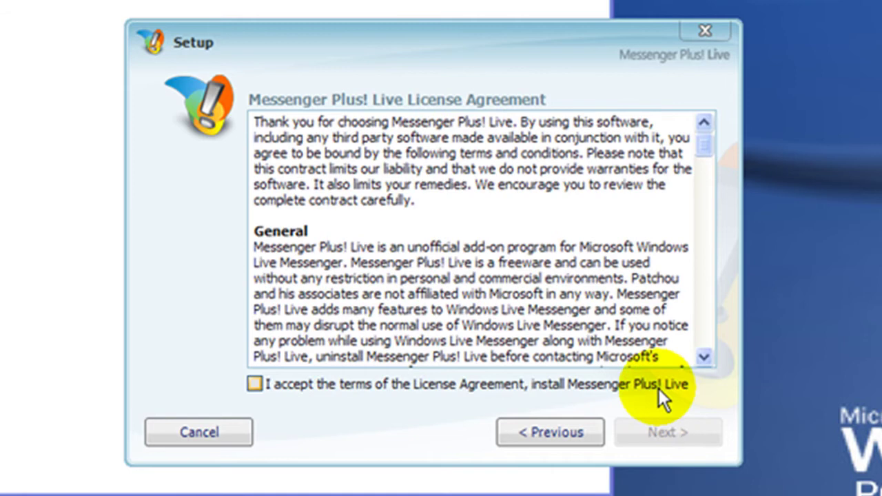
# Step: Accept the license agreement, install Messenger Plus! Live and close the finished setup
pyautogui.click(659, 388)
pyautogui.click(657, 433)
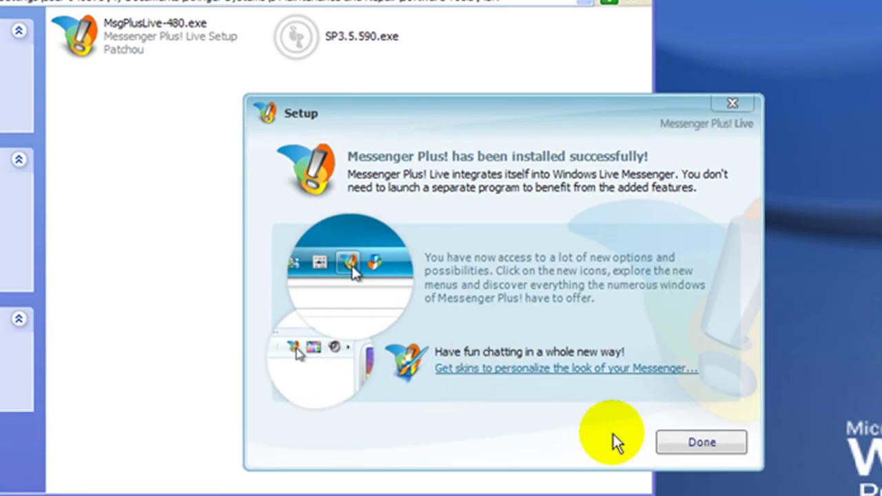
pyautogui.click(645, 435)
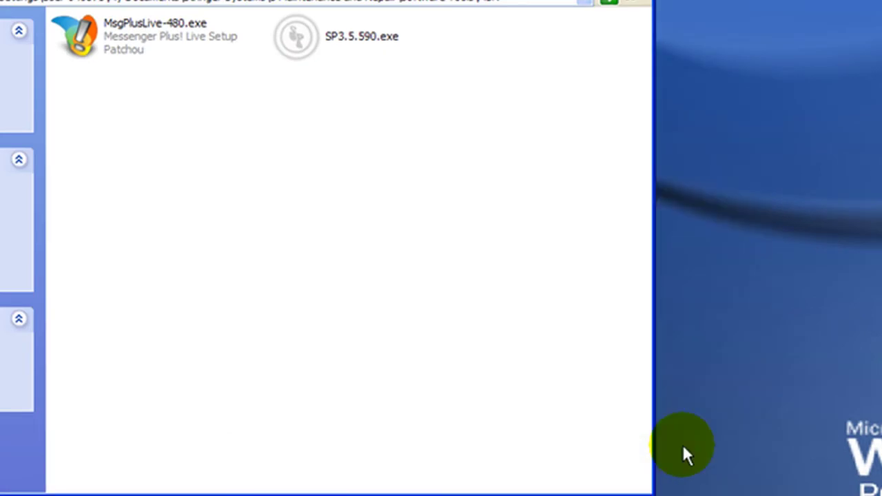
# Step: Run the StuffPlug installer SP3.5.590.exe and deselect all Extra Languages in the components to install
pyautogui.doubleClick(309, 36)
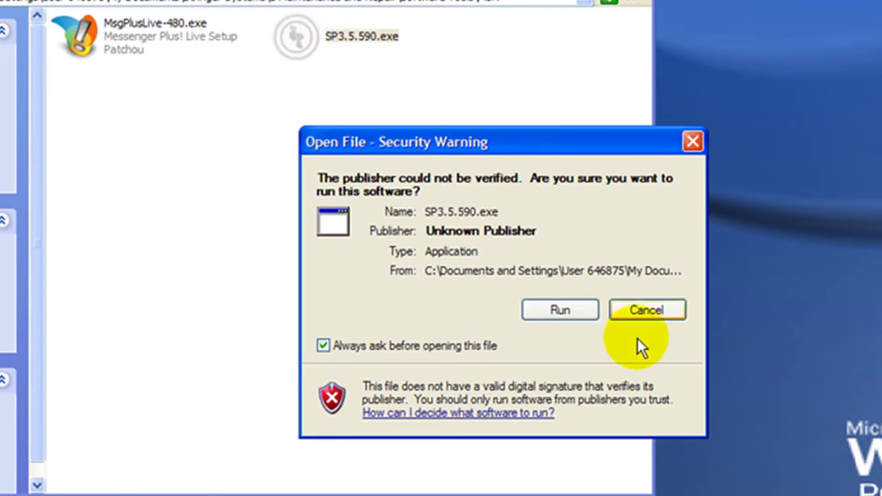
pyautogui.click(582, 316)
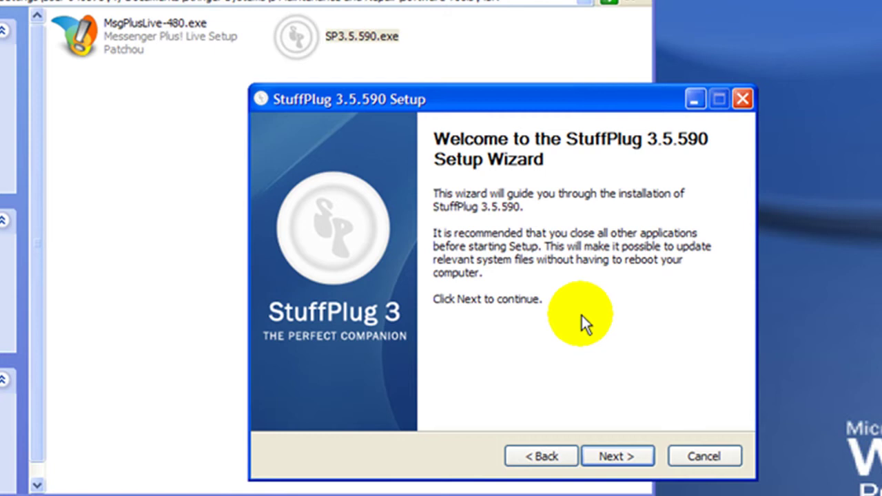
pyautogui.click(619, 452)
pyautogui.click(618, 452)
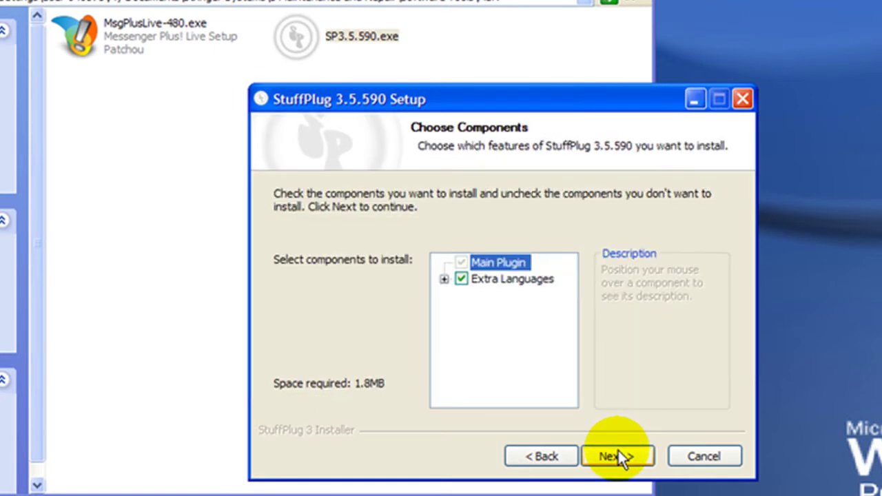
pyautogui.click(444, 279)
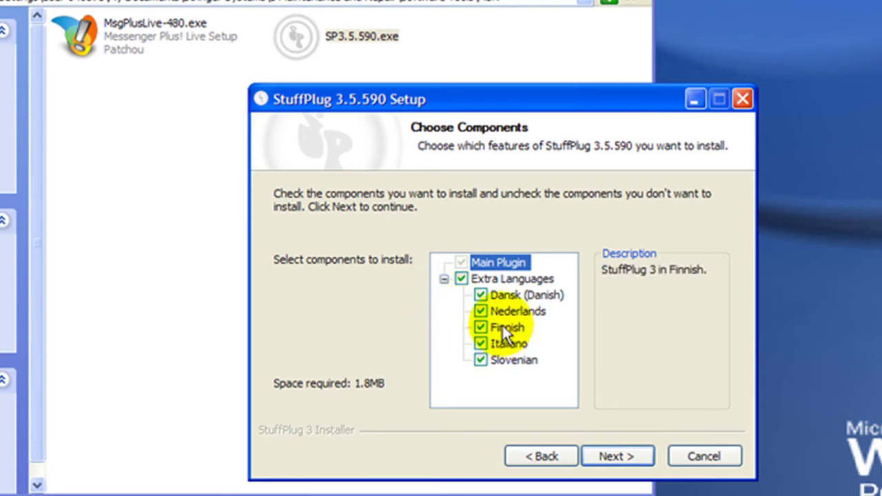
pyautogui.click(464, 280)
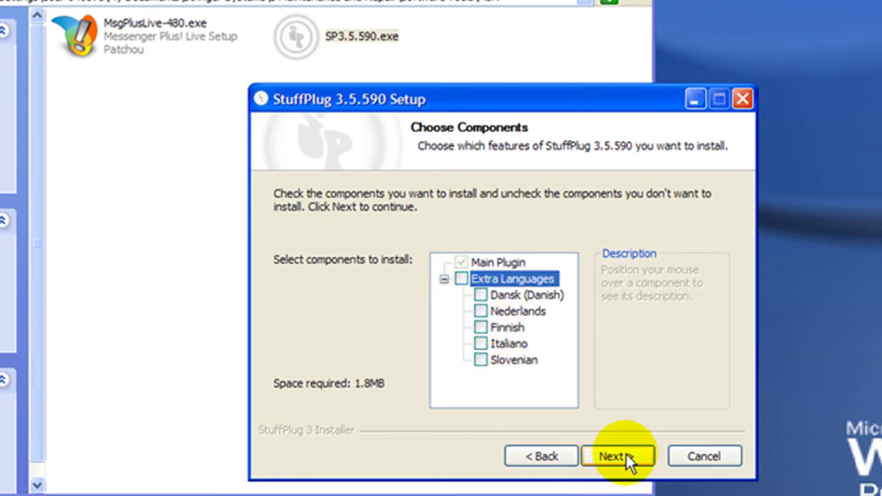
# Step: Install StuffPlug 3.5.590 with the chosen components, finish the setup wizard and close the MSN installer folder
pyautogui.click(605, 447)
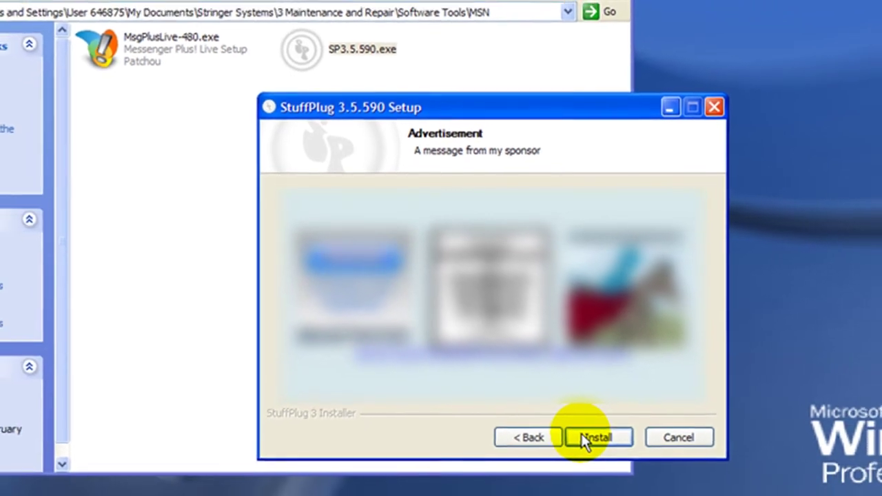
pyautogui.click(582, 436)
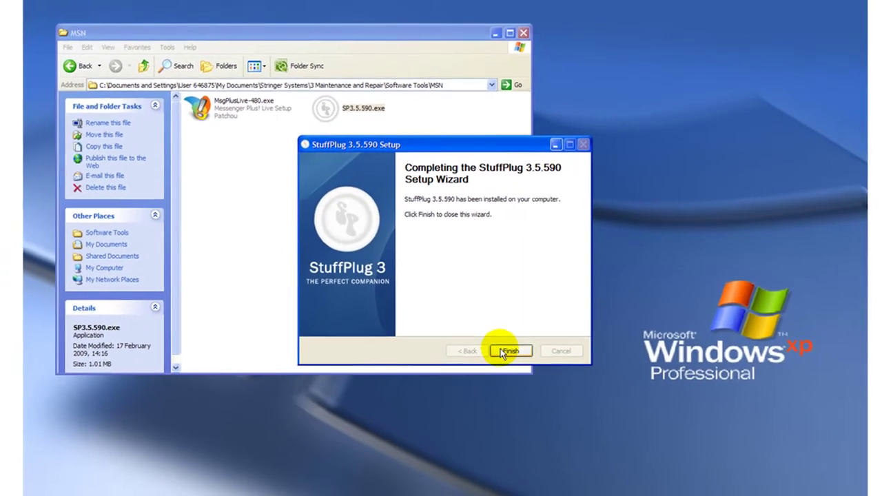
pyautogui.click(509, 352)
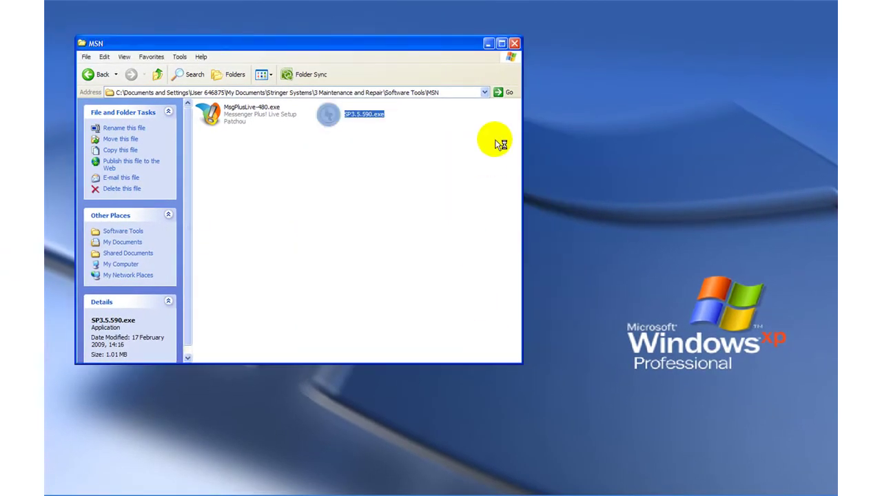
pyautogui.click(514, 43)
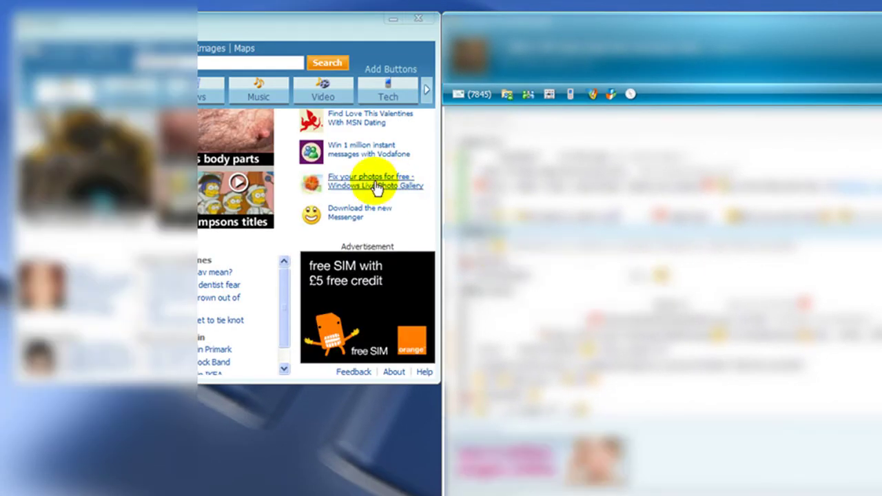
# Step: Open the Hotmail mailbox from Windows Live Messenger in the browser and show the blocked content of the newsletter message
pyautogui.click(133, 92)
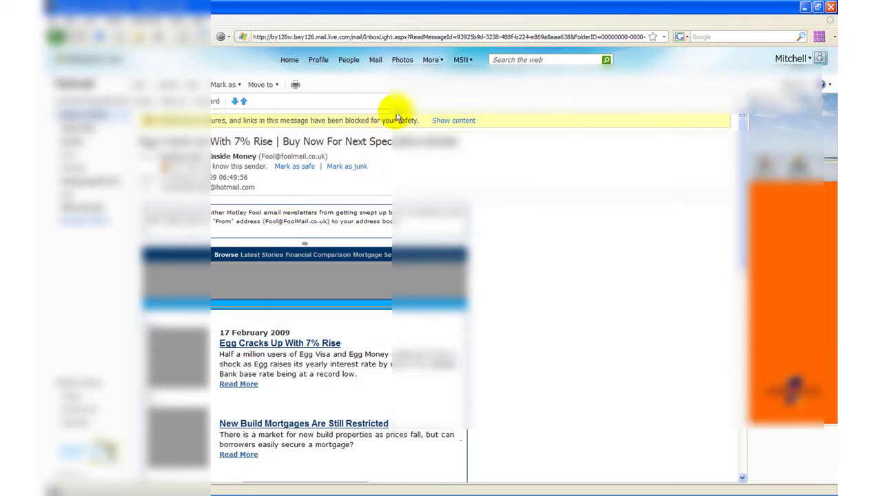
pyautogui.click(454, 121)
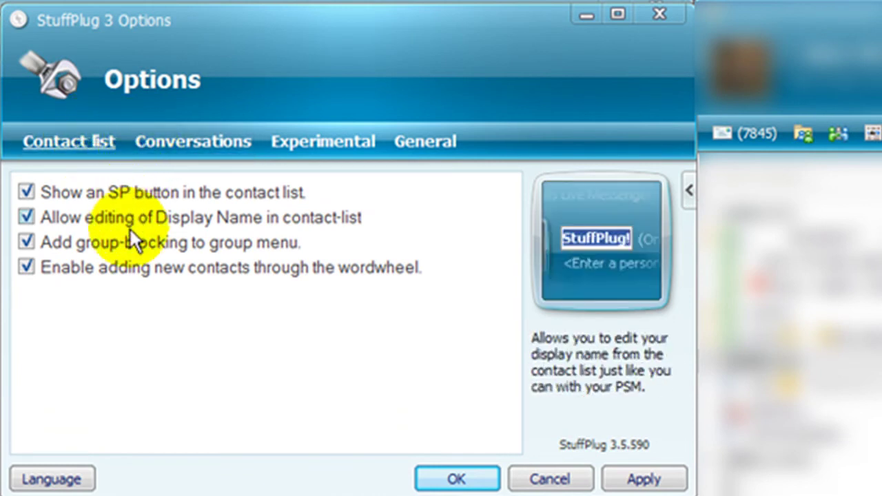
# Step: Review the Conversations, Experimental and General options of StuffPlug 3, checking the setting "Open all URLs in default browser"
pyautogui.click(172, 146)
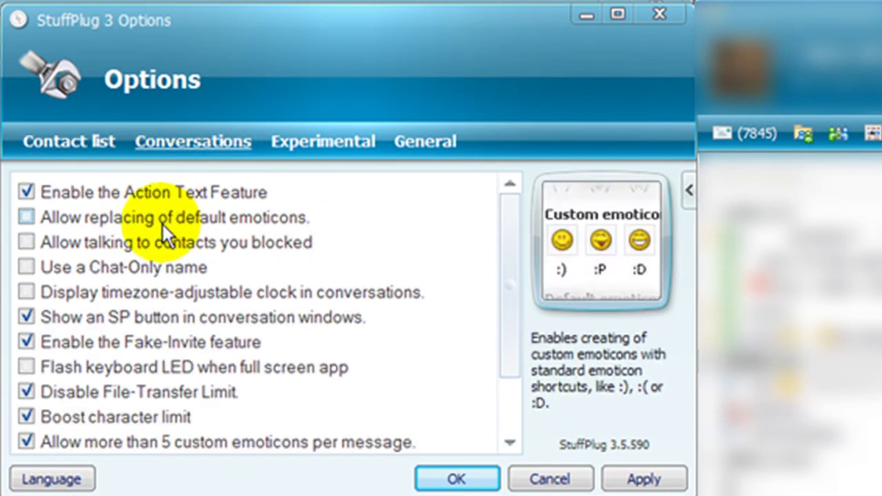
pyautogui.moveTo(509, 249); pyautogui.dragTo(513, 191)
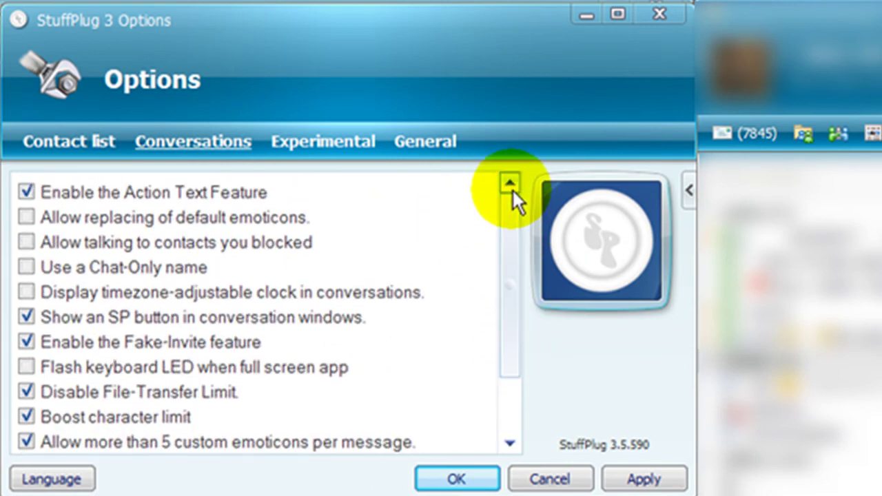
pyautogui.click(299, 146)
pyautogui.click(427, 145)
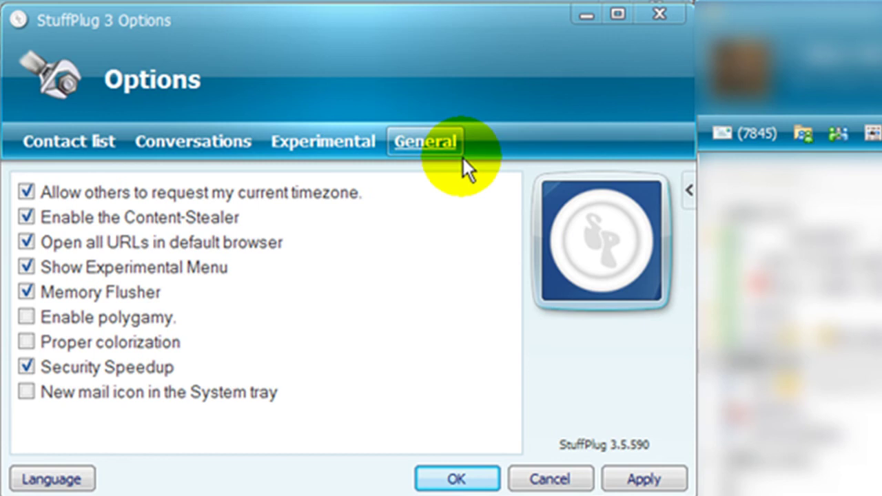
pyautogui.moveTo(242, 244)
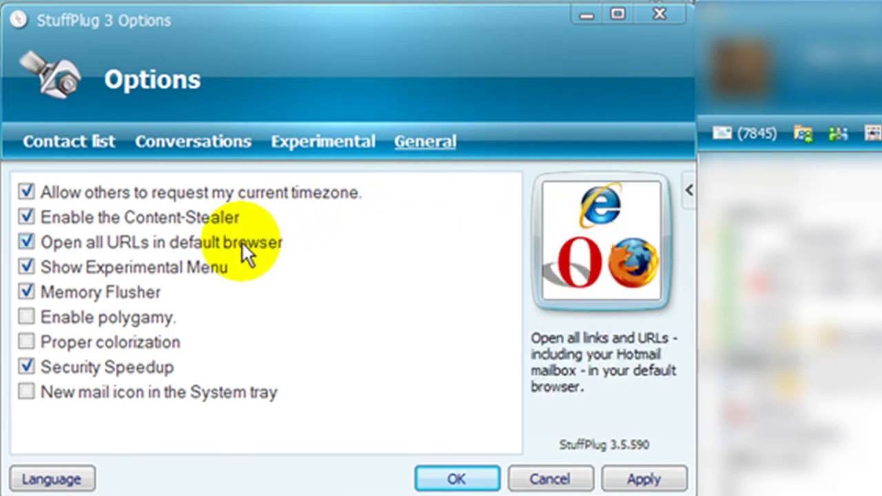